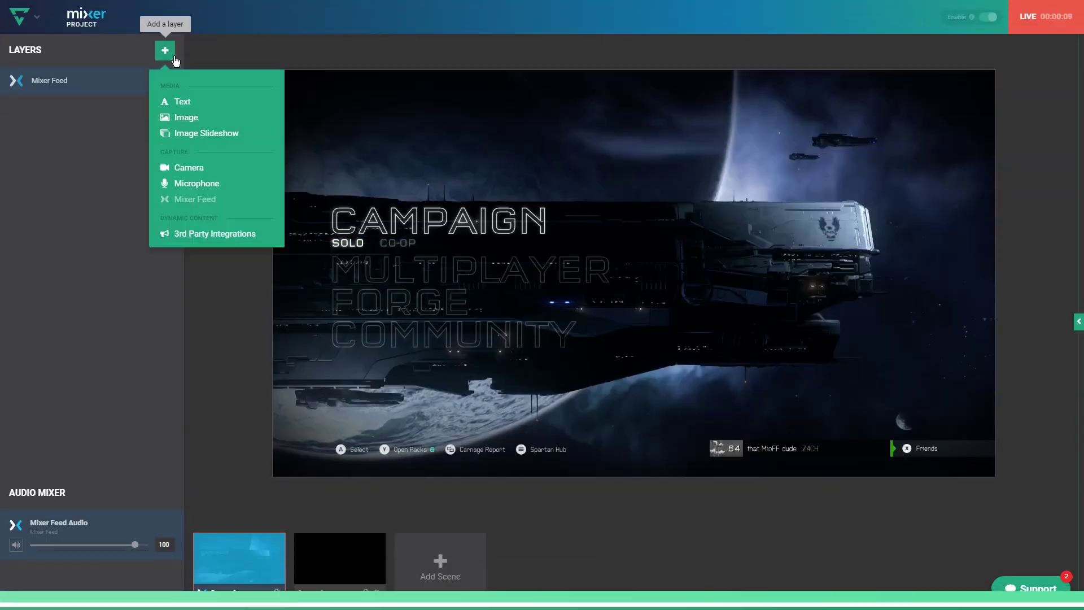
Step: Add the Powered by Lightstream image overlay, move it to the top right and shrink it
left_click(224, 119)
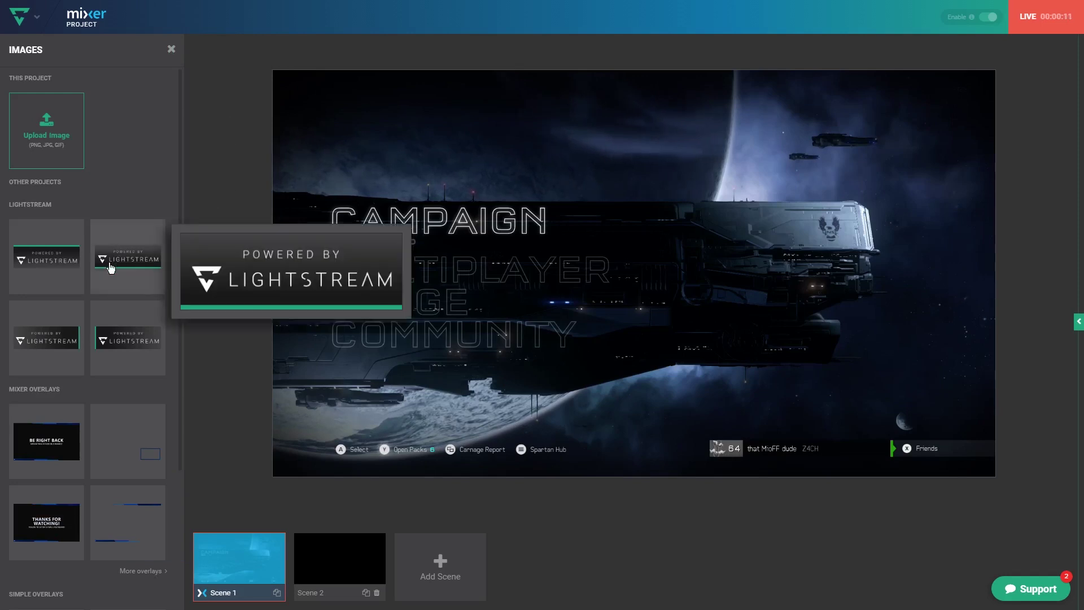
left_click(46, 261)
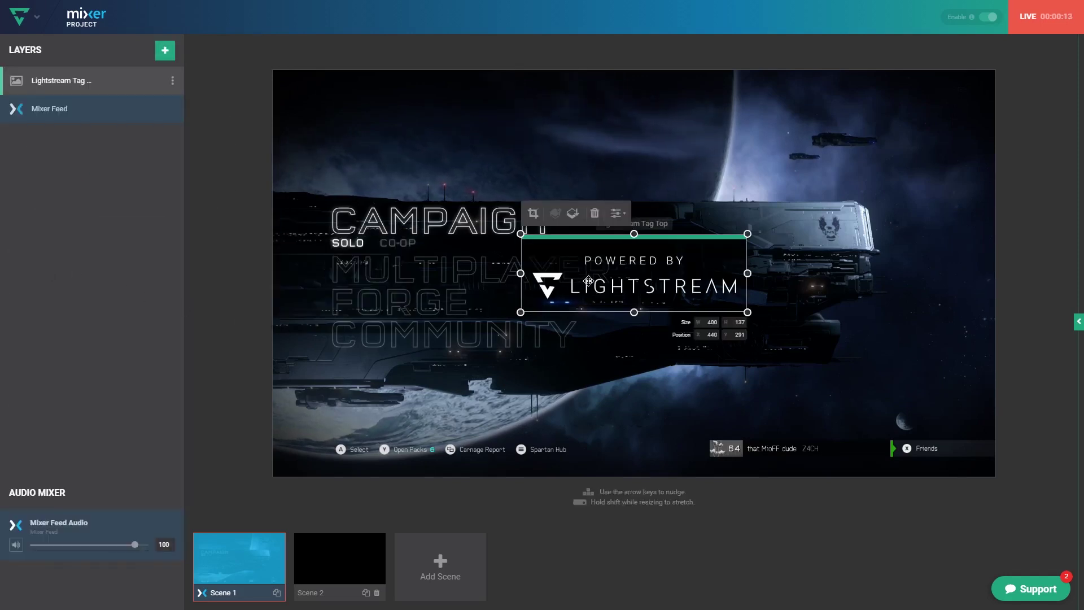
left_click_drag(531, 299, 830, 164)
left_click_drag(895, 144, 895, 133)
Step: Add a 'test stream' text layer at top left and browse the 3rd Party Integrations
left_click(164, 56)
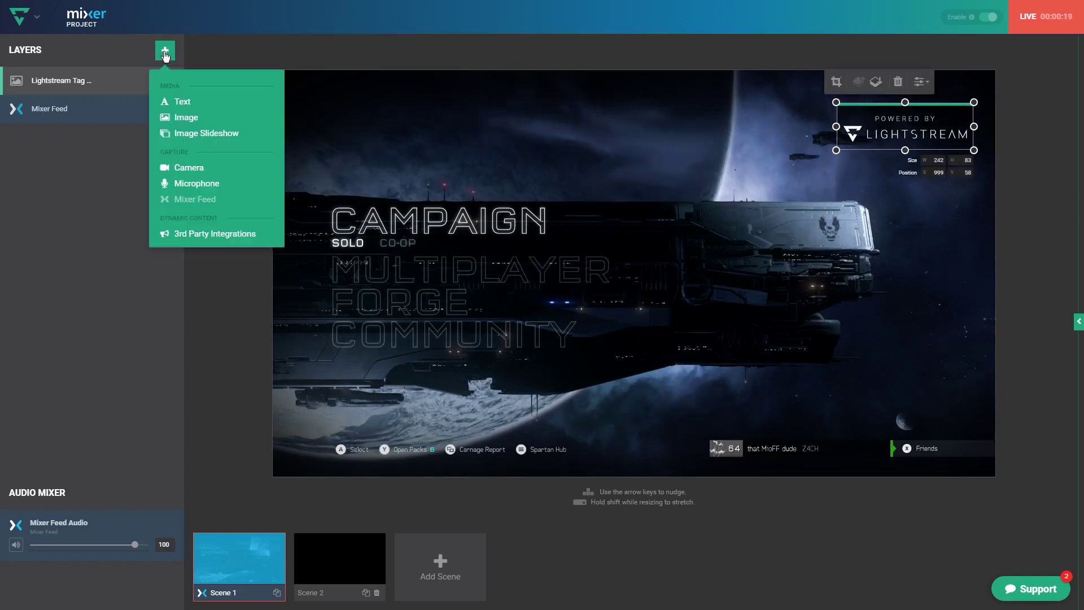
left_click(211, 105)
left_click_drag(627, 268, 442, 117)
double_click(442, 120)
type("test s")
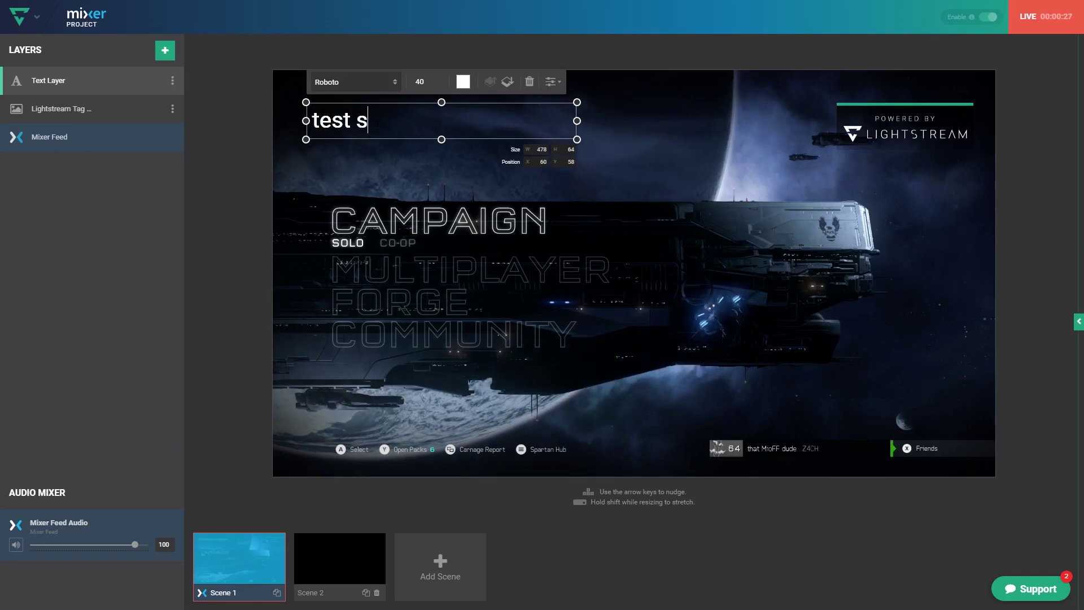
type("tream")
left_click(256, 143)
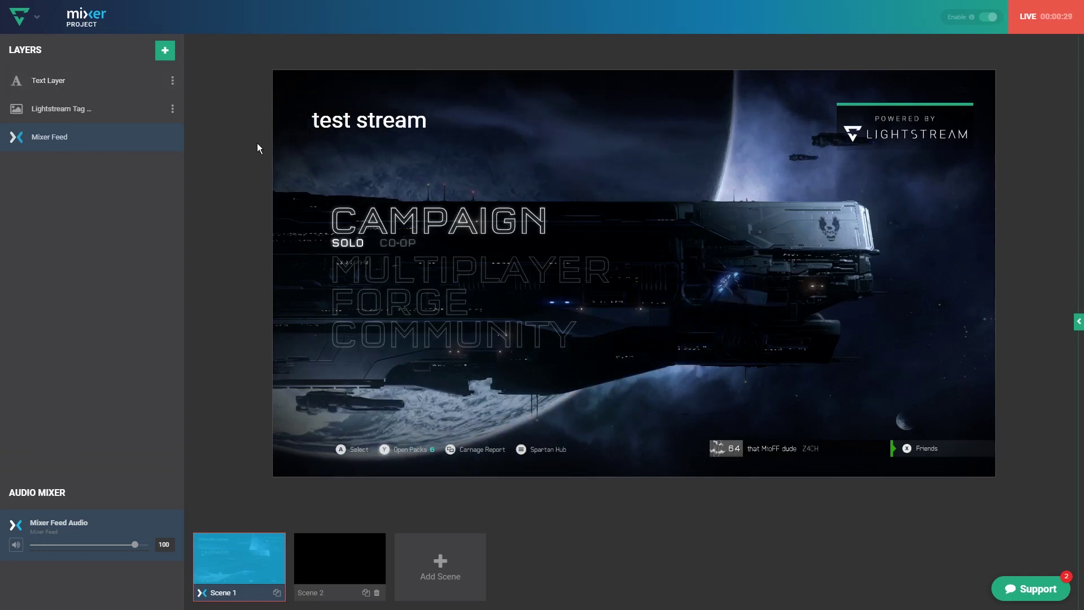
left_click(164, 50)
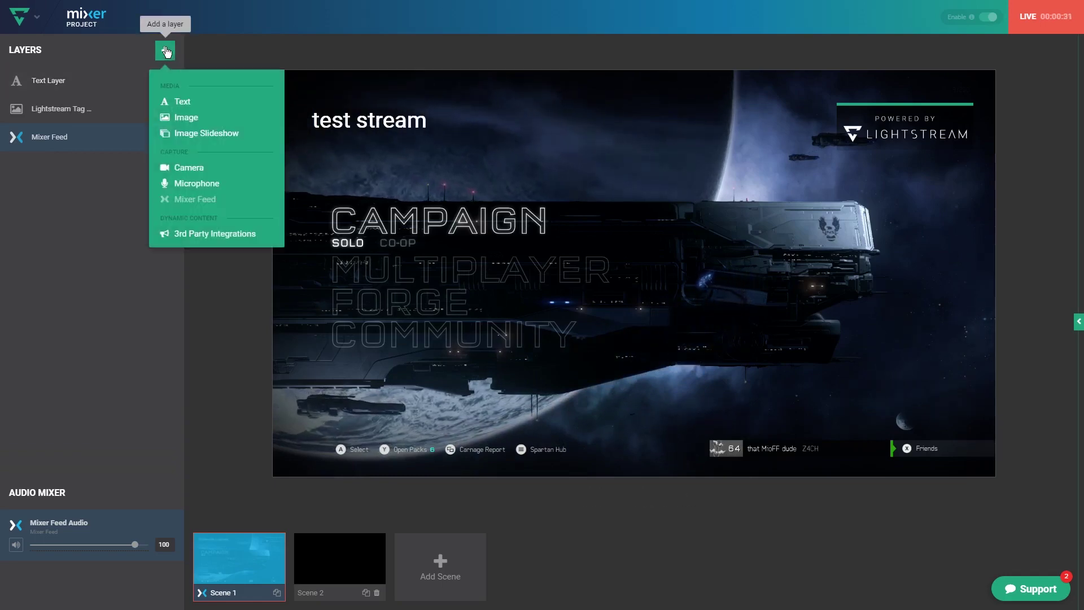
left_click(240, 235)
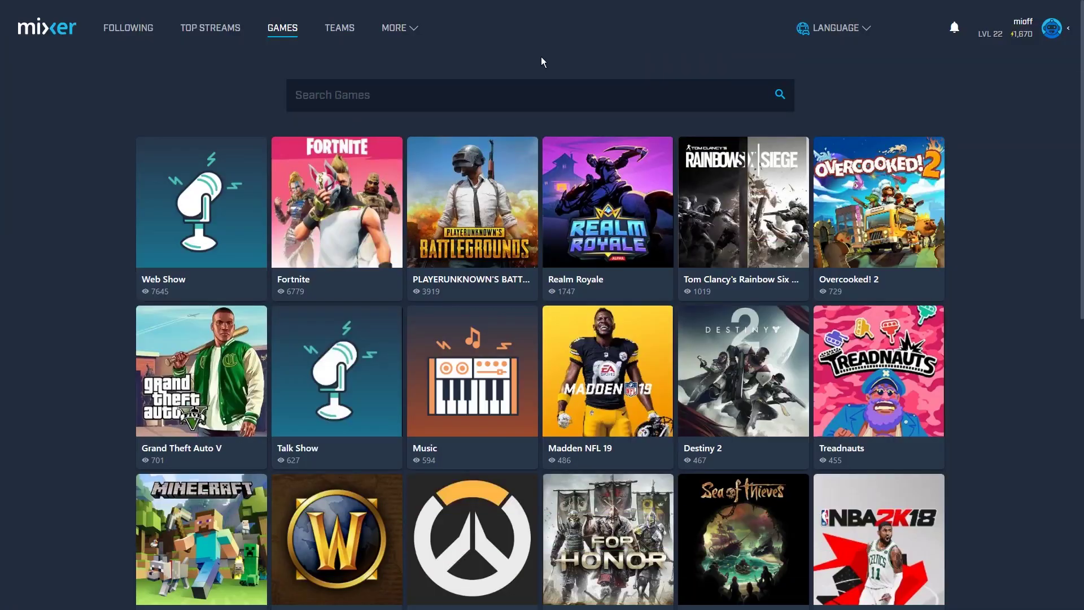
Step: In Mixer's Manage Channel page, toggle the Lightstream feed off and back on, and save
left_click(1055, 32)
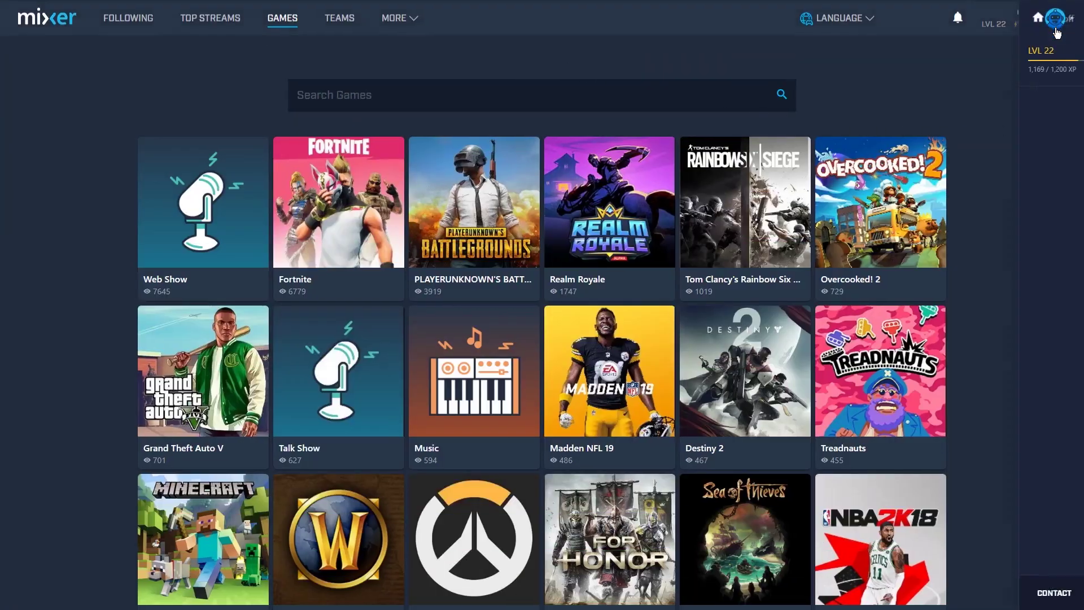
left_click(1047, 103)
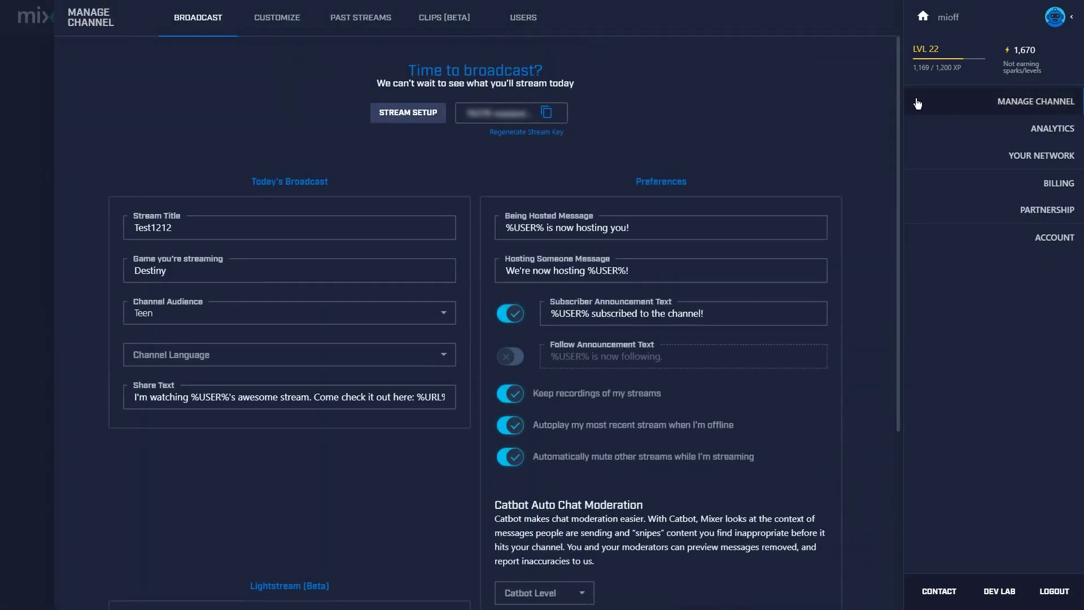
left_click_drag(896, 98, 898, 290)
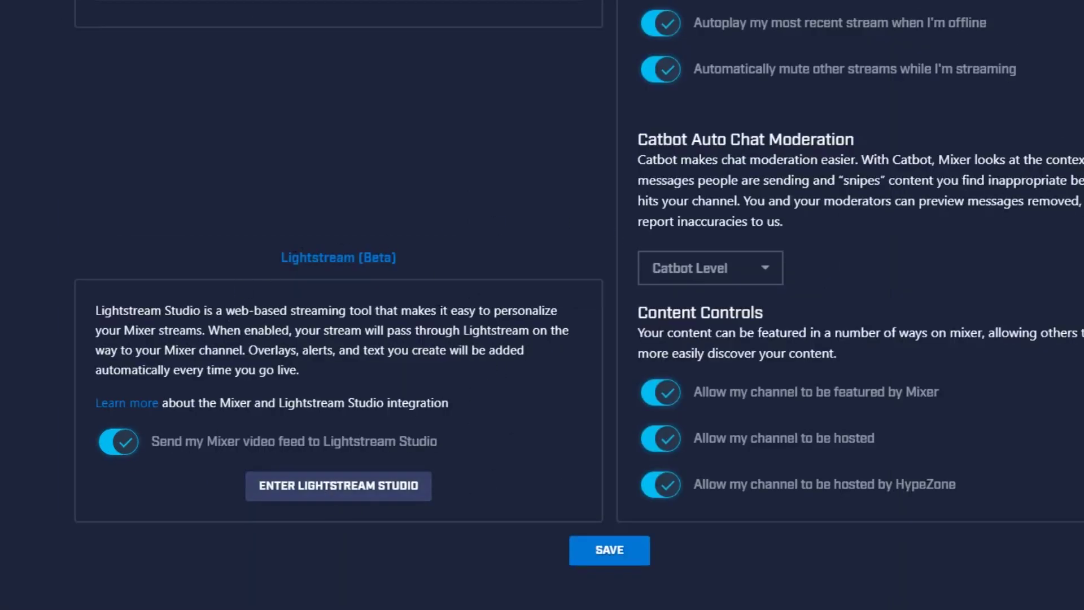
left_click(122, 452)
left_click(123, 452)
left_click(610, 552)
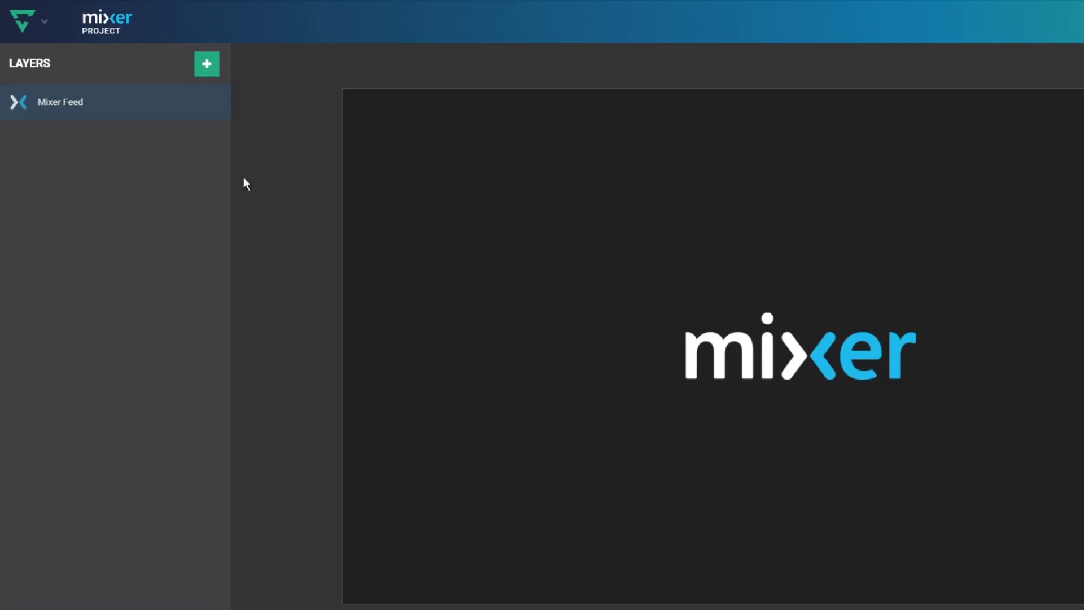
left_click(207, 67)
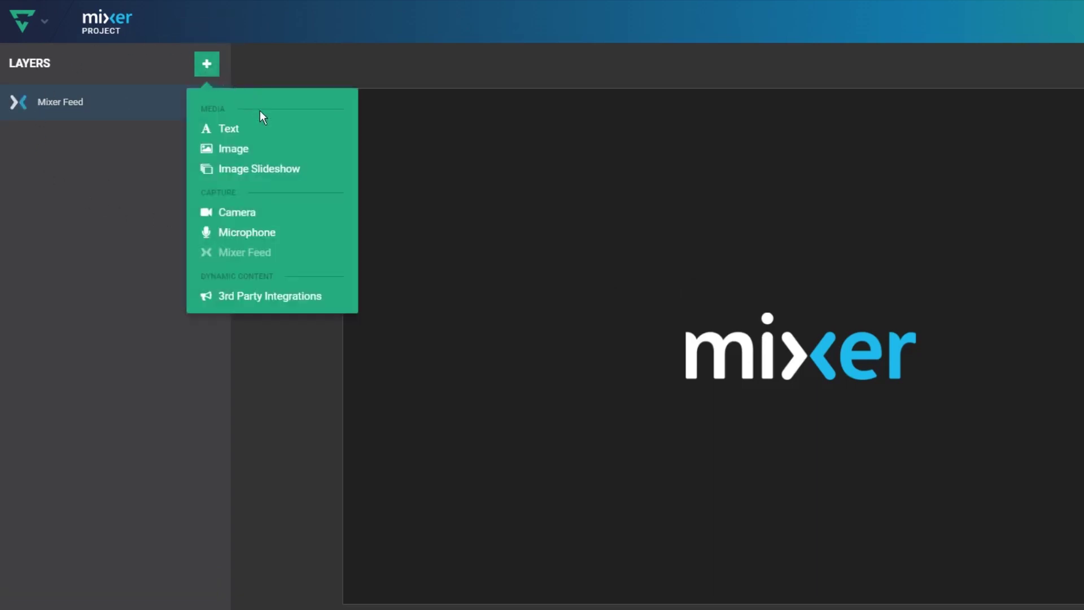
left_click(277, 138)
left_click_drag(695, 346, 449, 138)
left_click(286, 161)
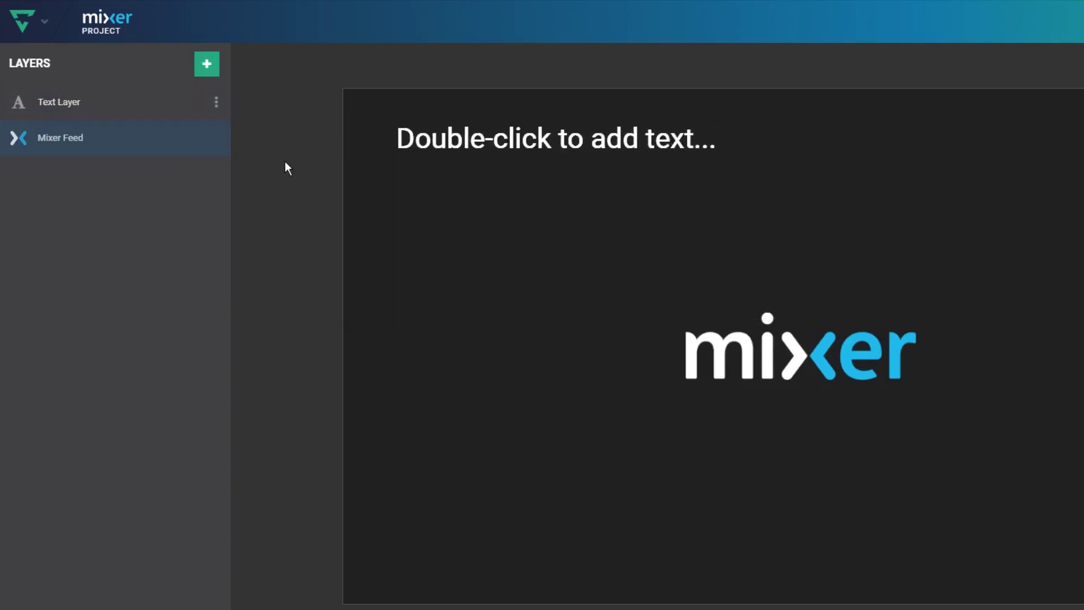
mouse_move(17, 102)
left_mouse_down()
mouse_move(16, 146)
mouse_move(18, 101)
left_mouse_up()
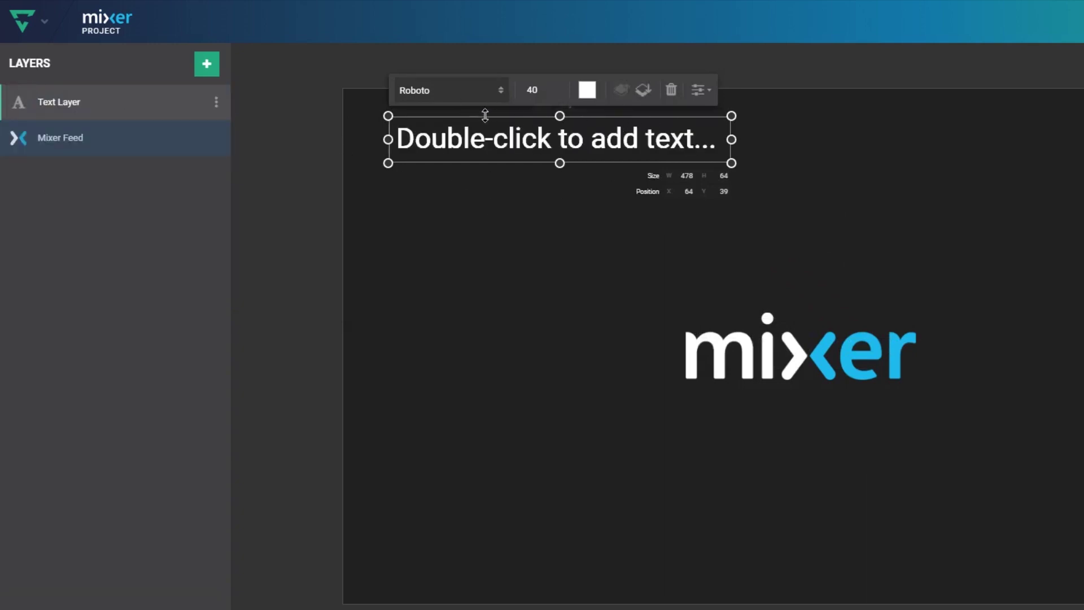
left_click(672, 95)
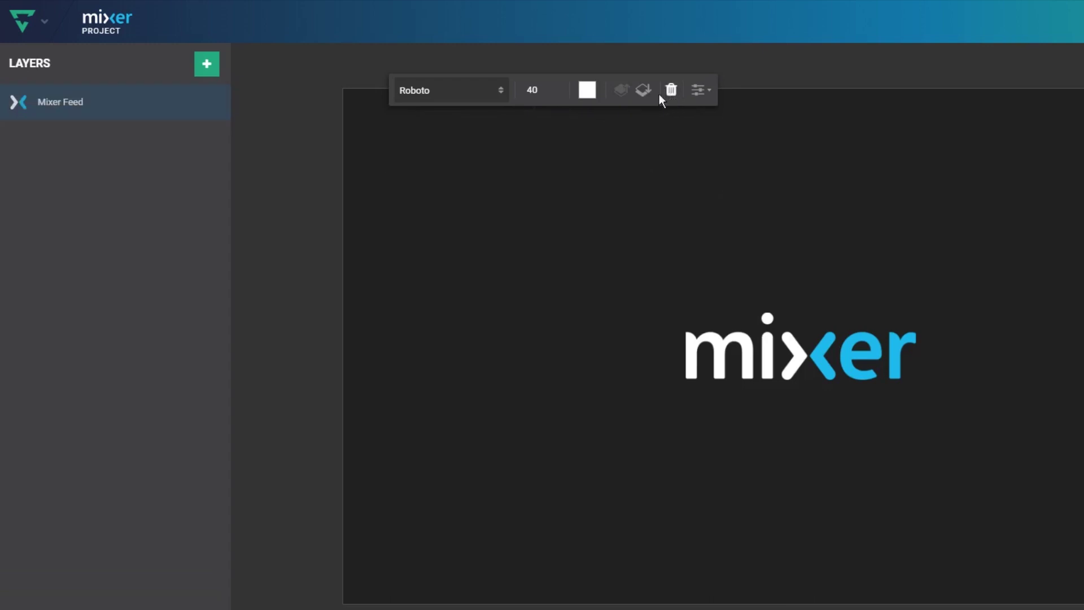
left_click(209, 65)
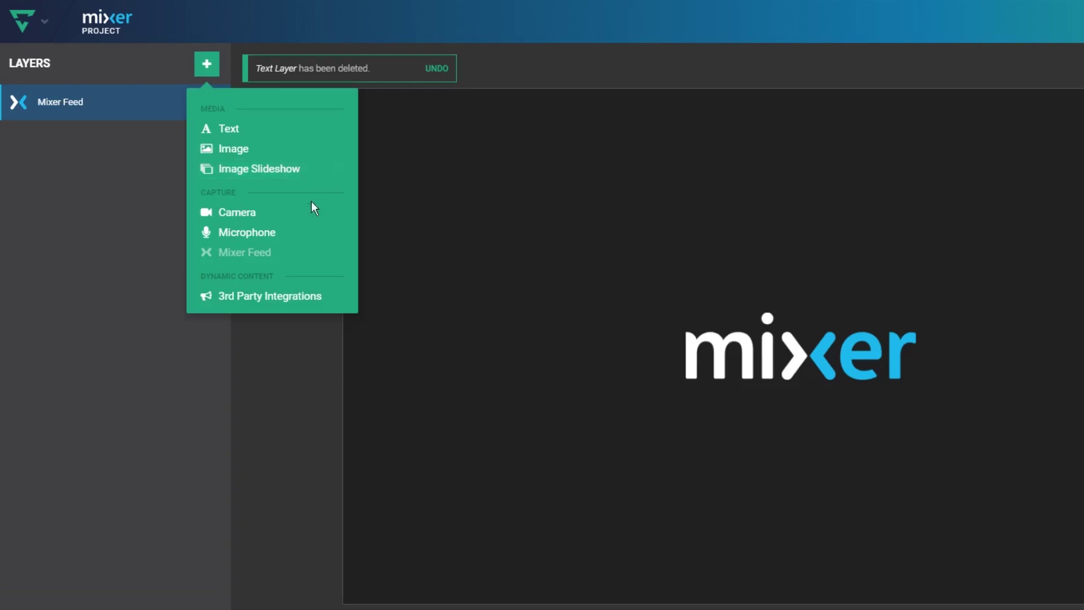
left_click(313, 304)
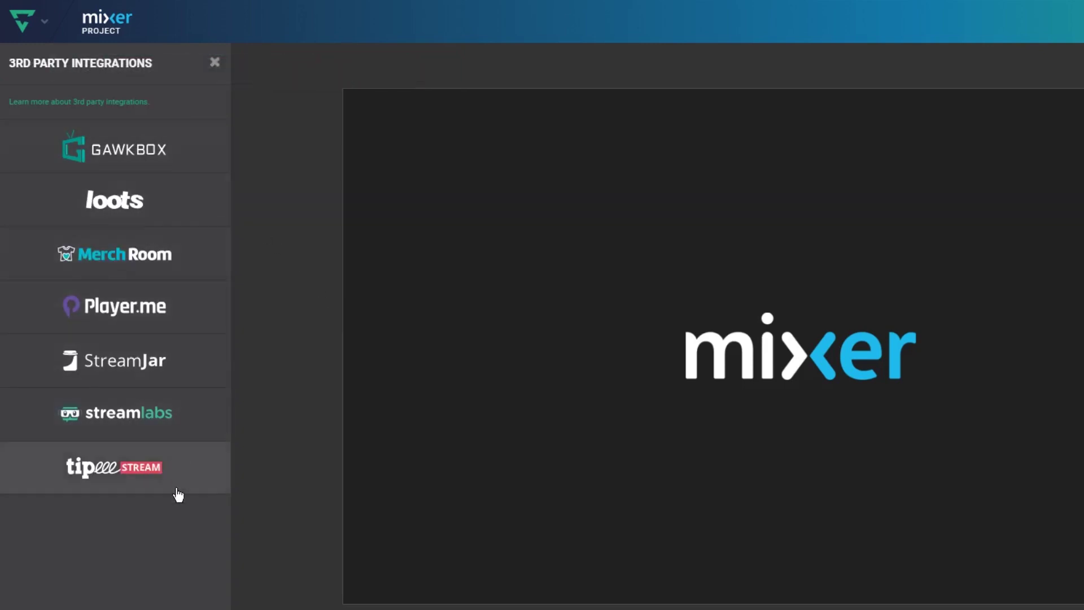
left_click(214, 63)
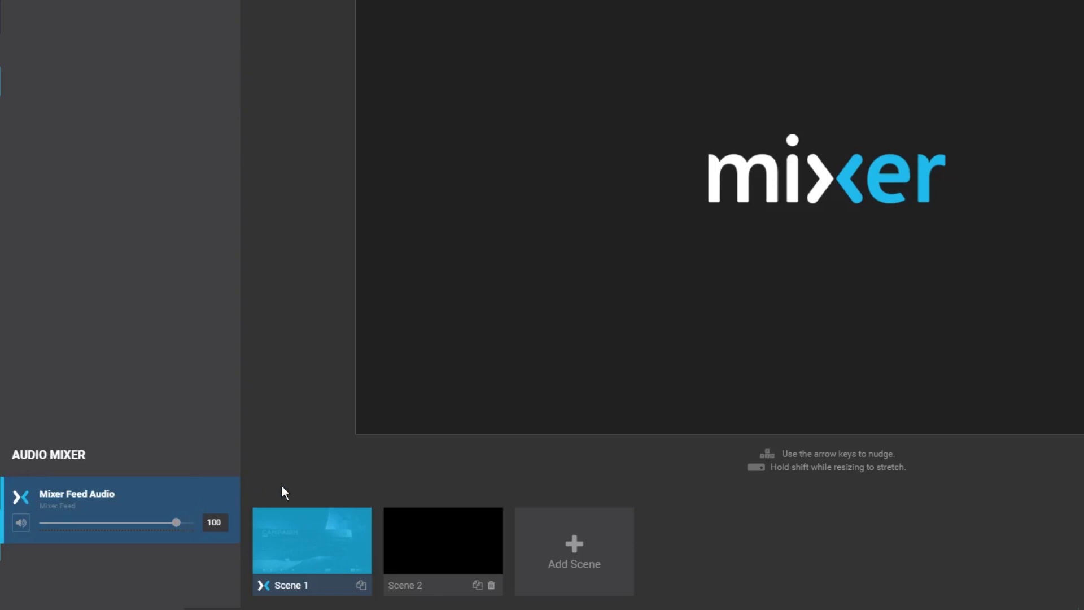
Step: Expand the right-edge sidebar to show Stream Output and Stream Chat beside the canvas
mouse_move(325, 525)
mouse_move(434, 531)
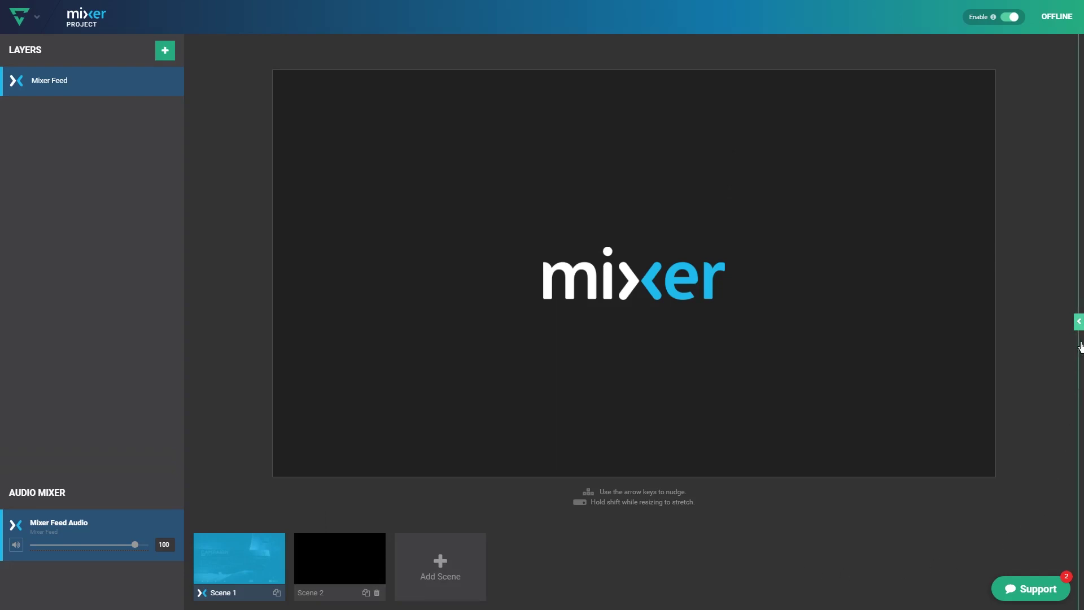
left_click(1079, 321)
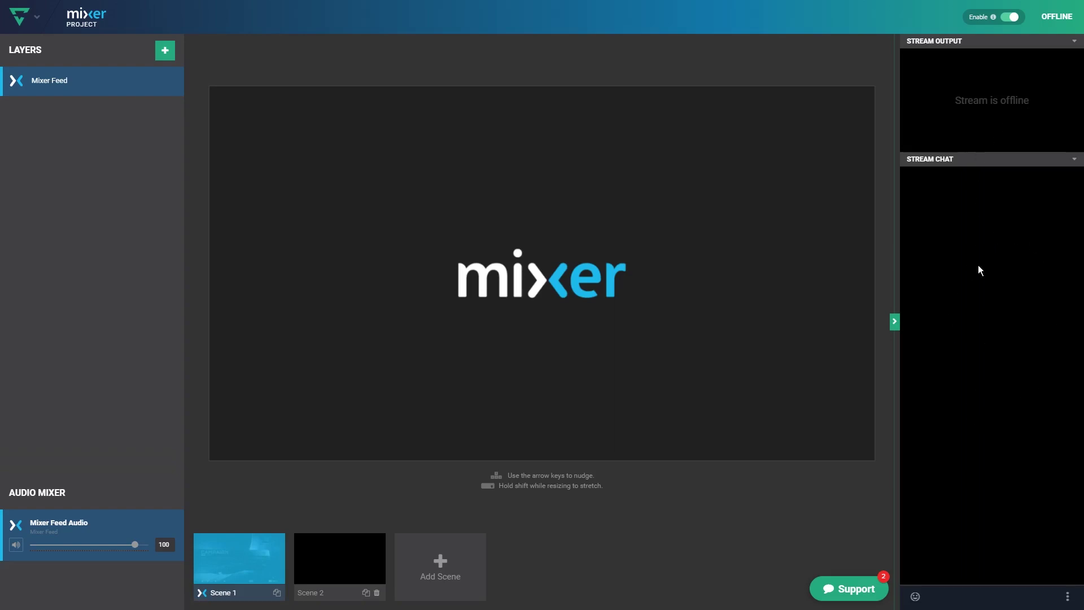
Step: Collapse the Stream Output / Chat sidebar, then open and dismiss the Support chat
left_click(895, 321)
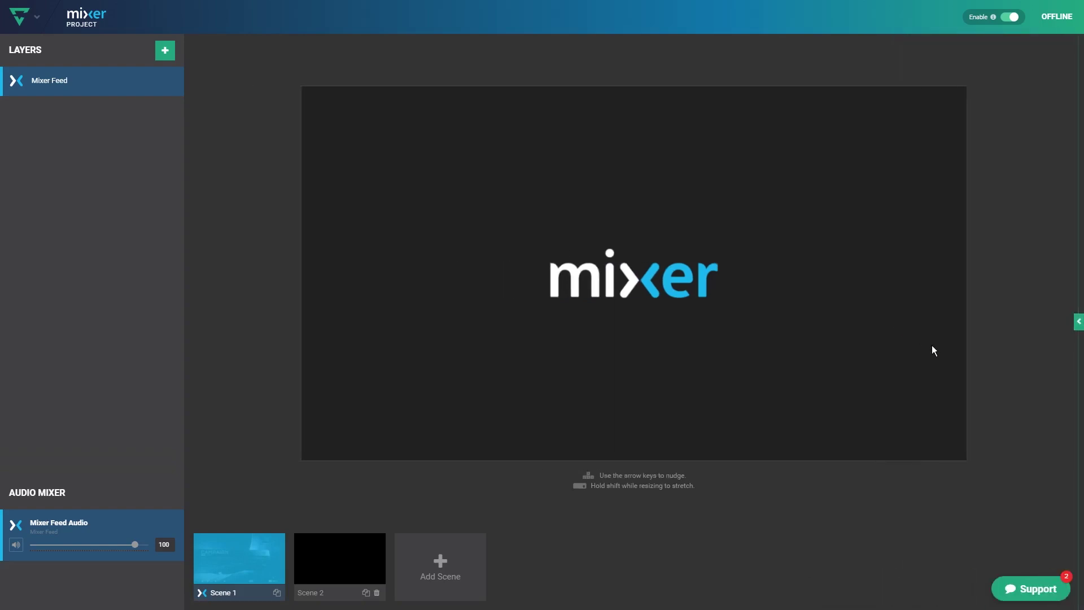
left_click(1040, 593)
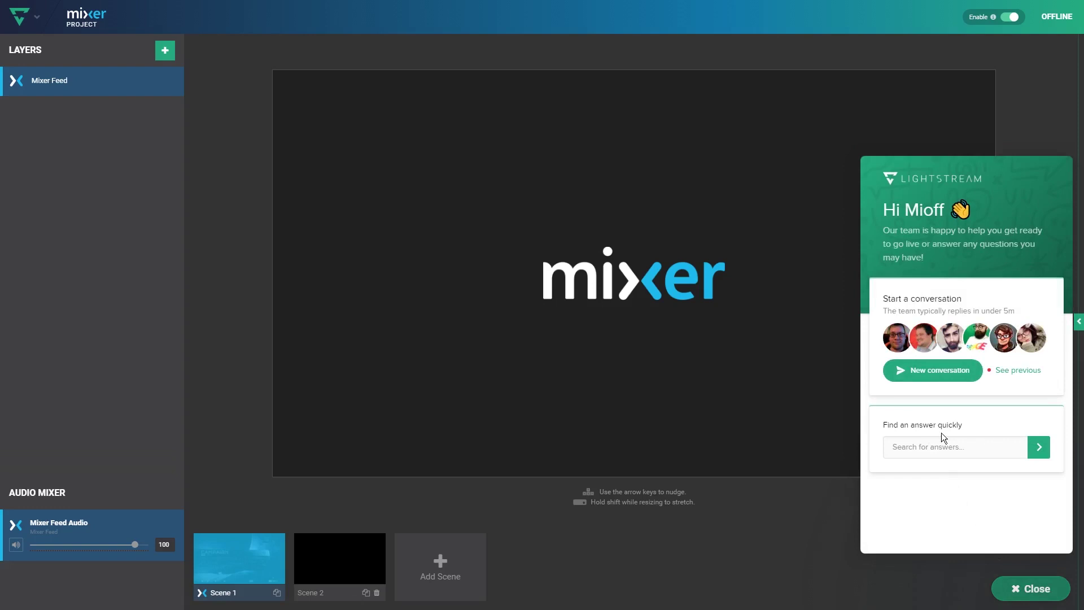
left_click(1026, 590)
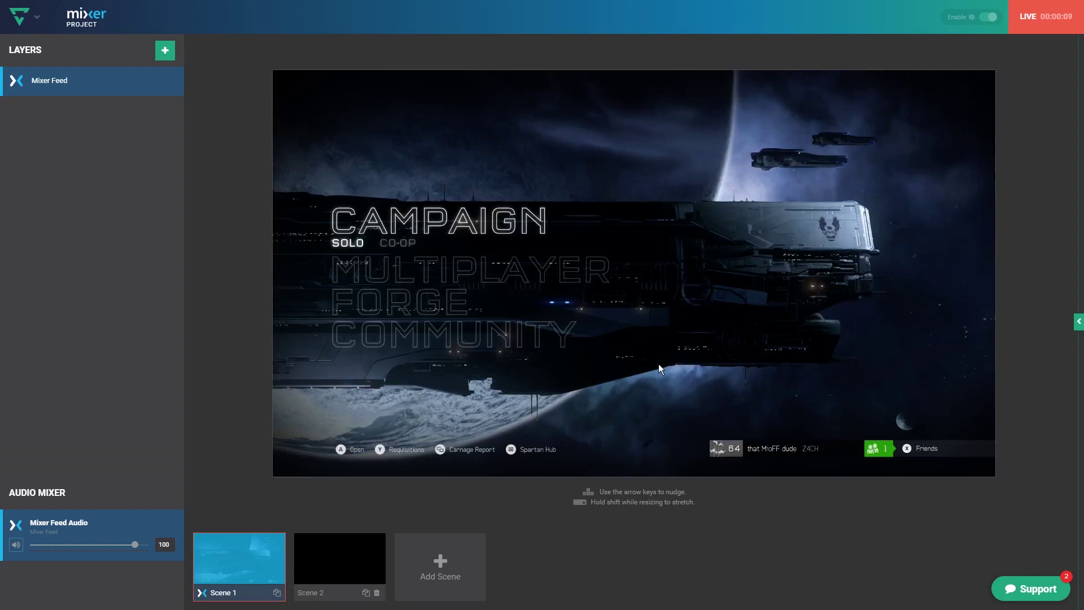
Step: Add the Powered by Lightstream image, place it top right and resize it to 242x83
left_click(163, 53)
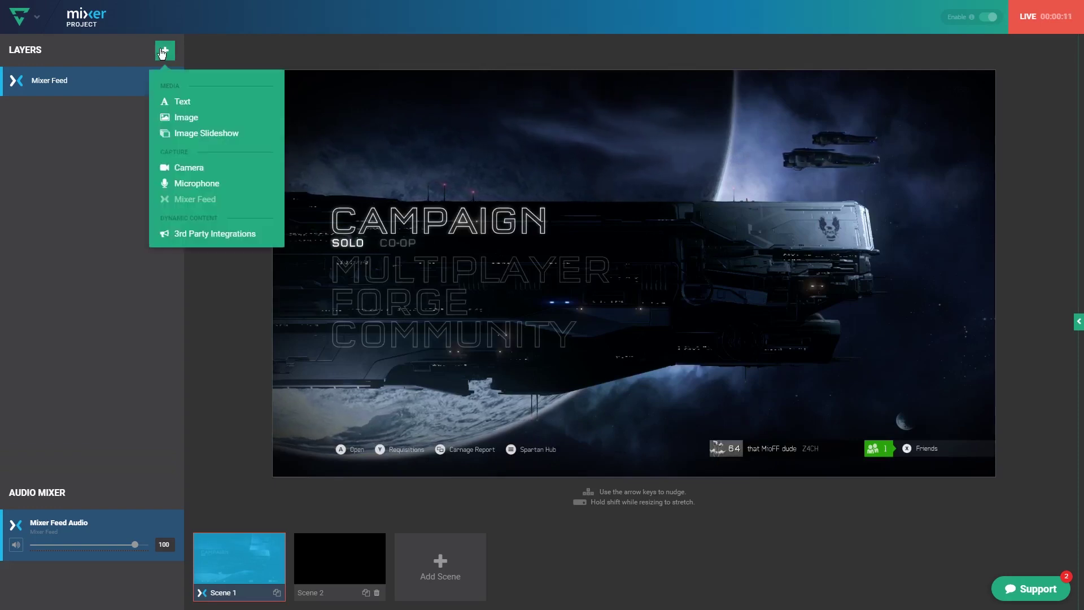
left_click(213, 115)
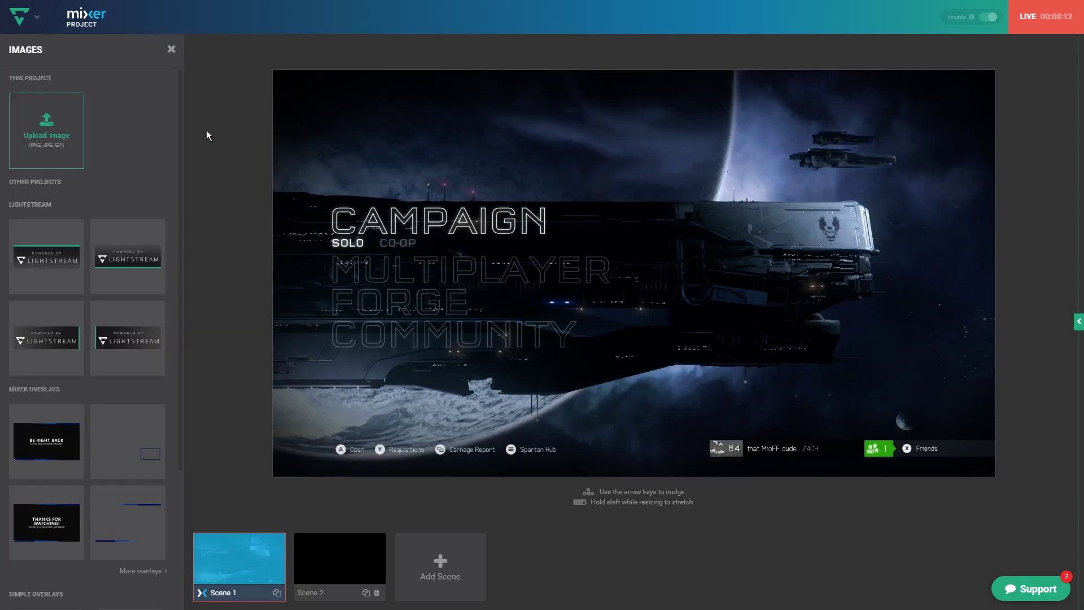
left_click(46, 257)
left_click_drag(644, 263, 831, 133)
left_click_drag(755, 168, 844, 138)
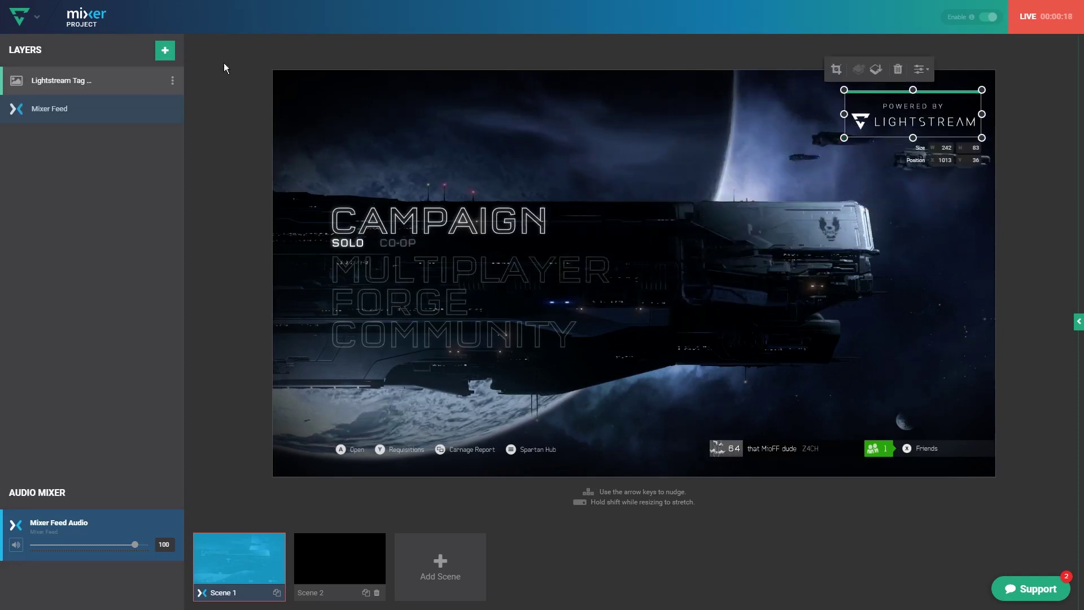
Step: Add a text layer at the top left reading 'test stream'
left_click(165, 51)
left_click(209, 102)
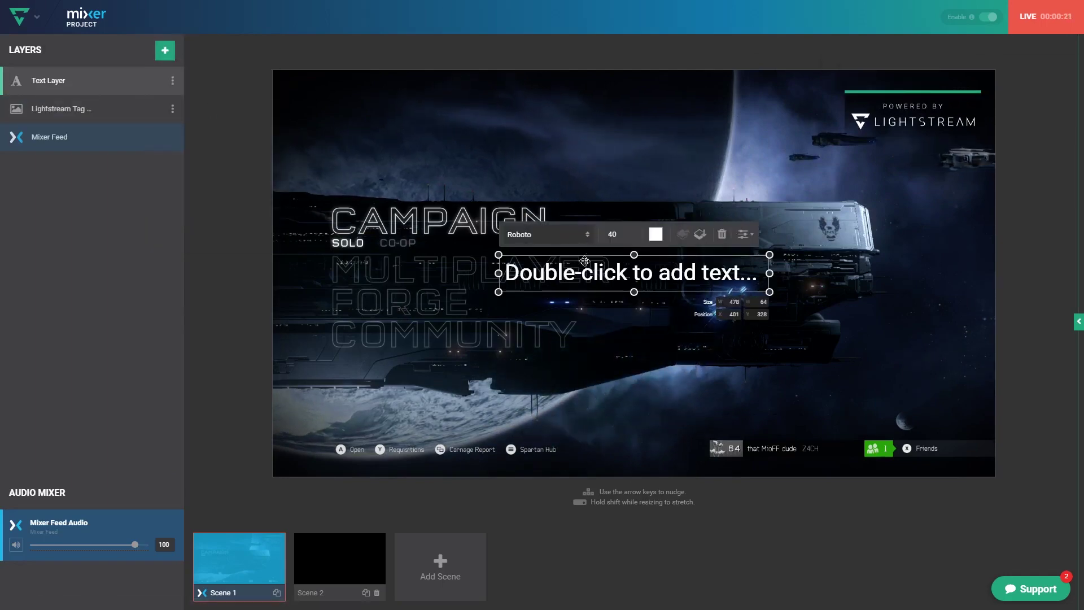
left_click_drag(582, 276, 385, 113)
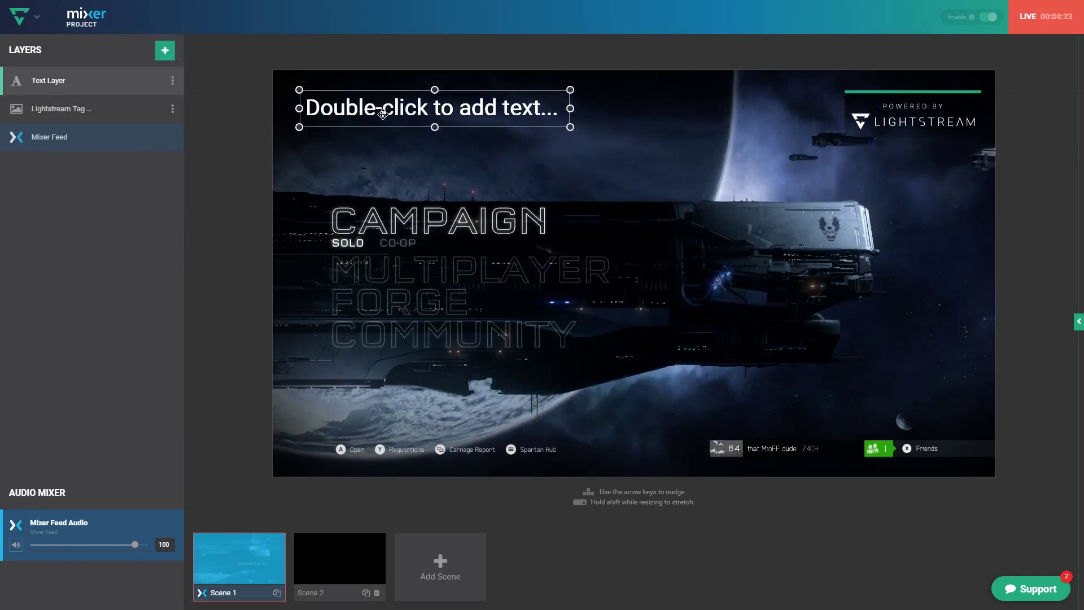
double_click(385, 113)
type("test stream")
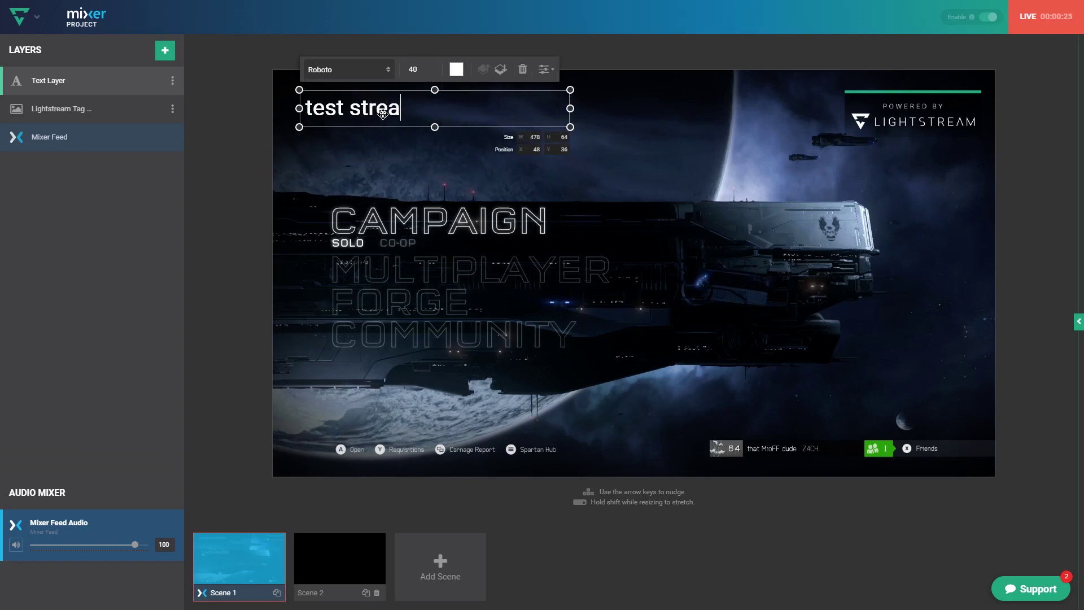